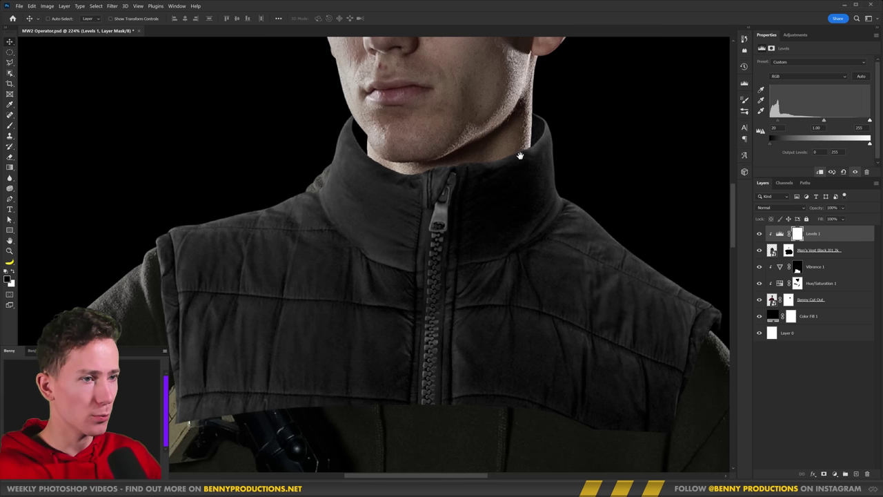
Step: Scroll down the canvas to inspect the vest on the torso
scroll(514, 162, "down", 2)
scroll(514, 162, "down", 3)
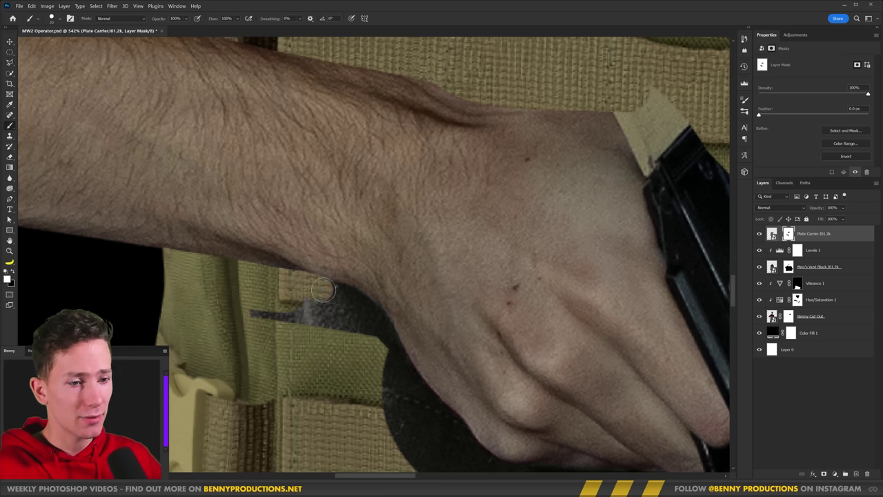
Step: Pan across the plate carrier, then fit the whole figure on screen to check the result
scroll(356, 301, "down", 5)
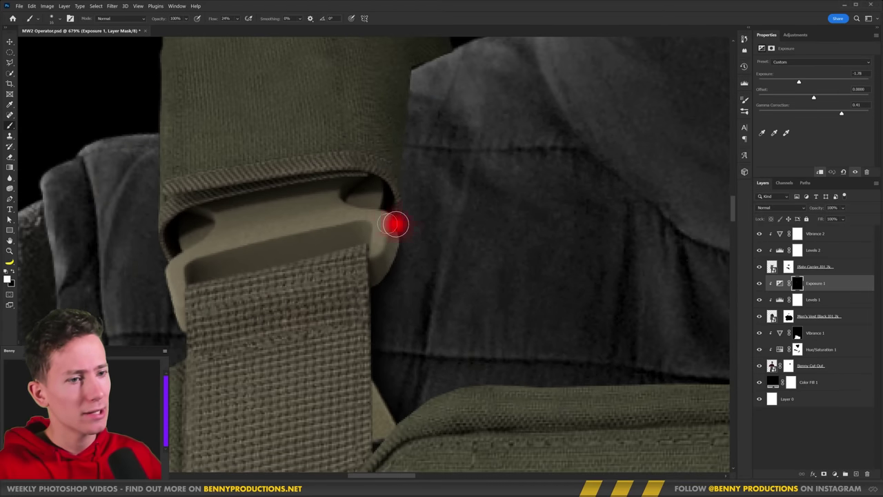
left_click_drag(400, 158, 374, 233)
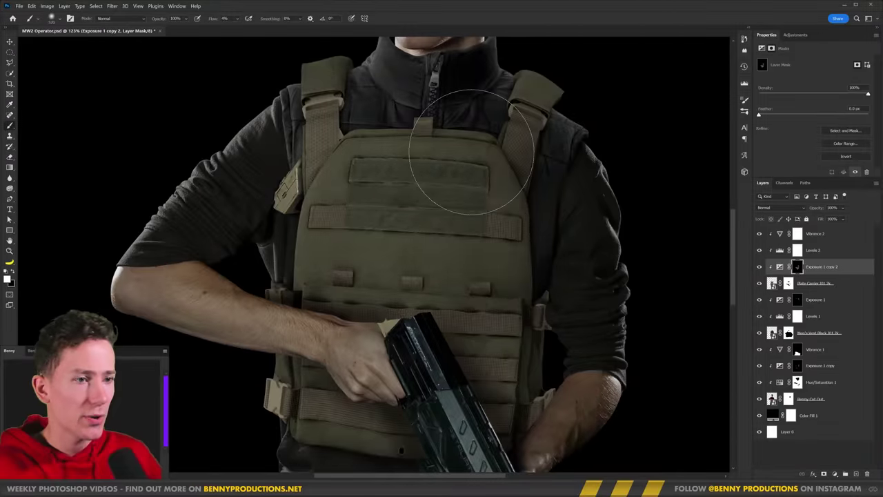
key("ctrl+0")
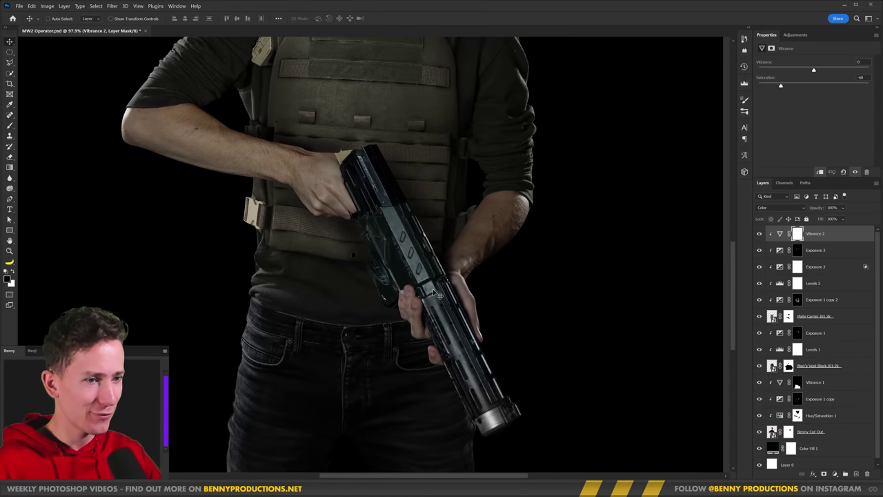
Step: Scroll up to view the rifle's grip under the man's fingers
scroll(414, 290, "up", 1)
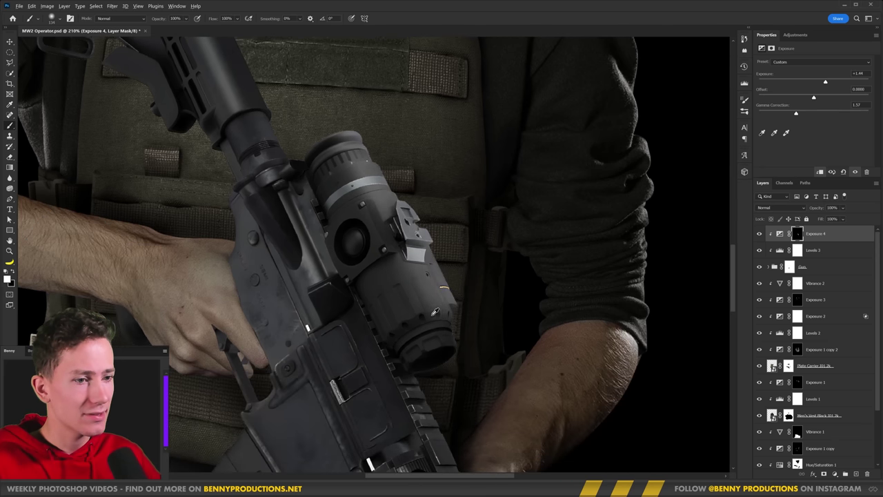
Step: Set a large soft brush for shading the plate carrier beneath the rifle stock
scroll(459, 315, "up", 3)
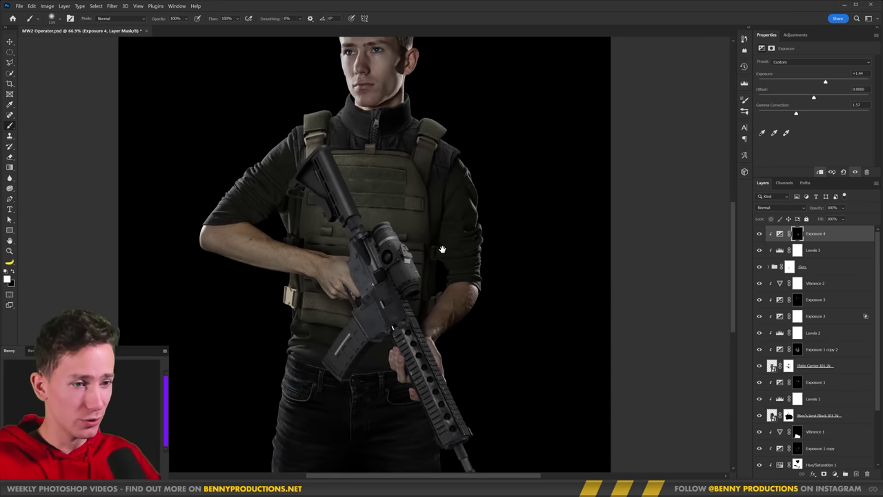
scroll(459, 314, "up", 3)
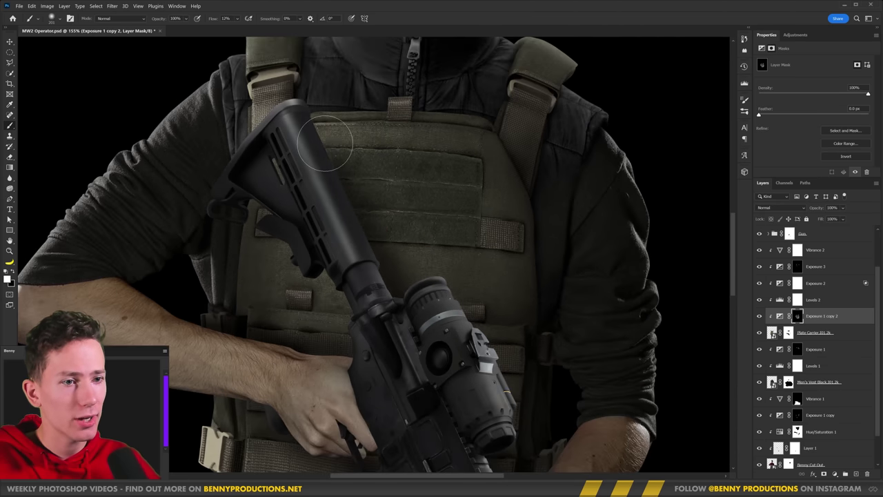
left_click_drag(338, 192, 321, 194)
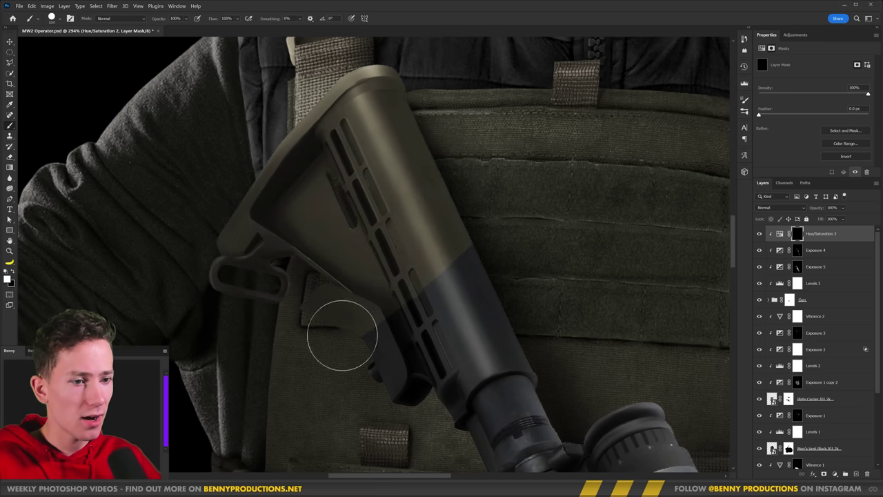
Step: Scroll down to view the rifle stock and waist area
scroll(342, 336, "down", 3)
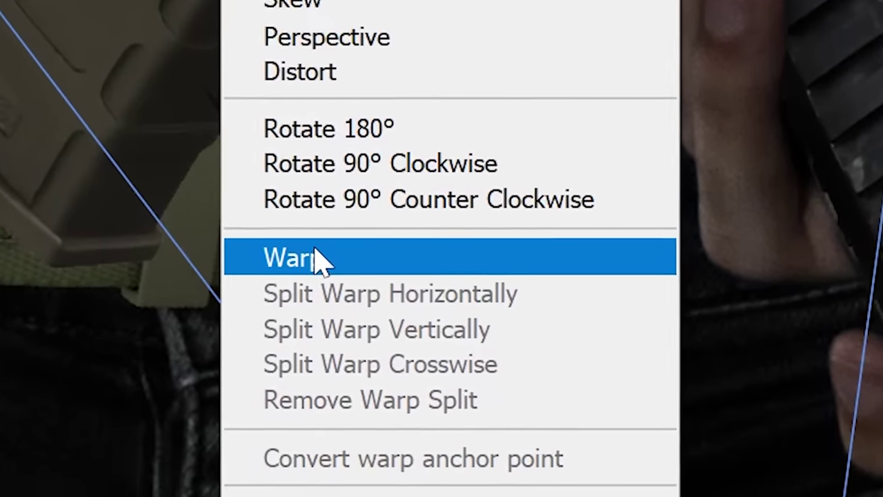
Step: Switch the belt's transform to Warp to bend it around the waist
left_click(365, 394)
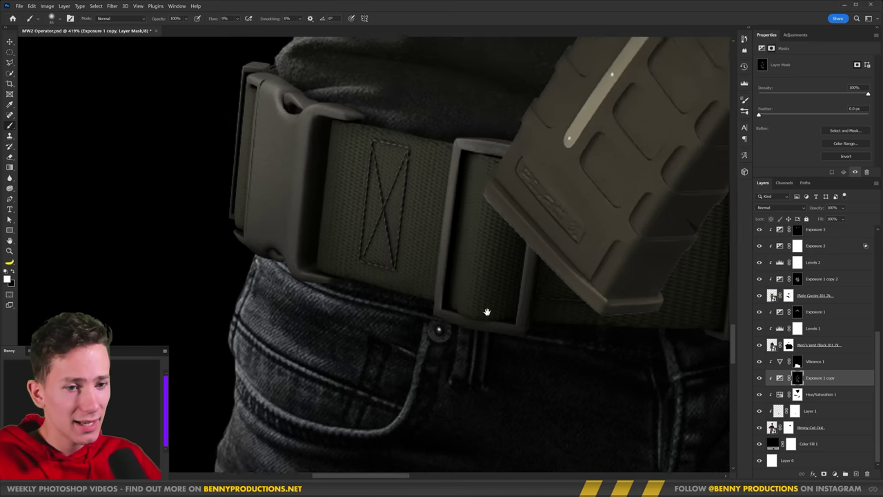
left_click_drag(486, 312, 538, 327)
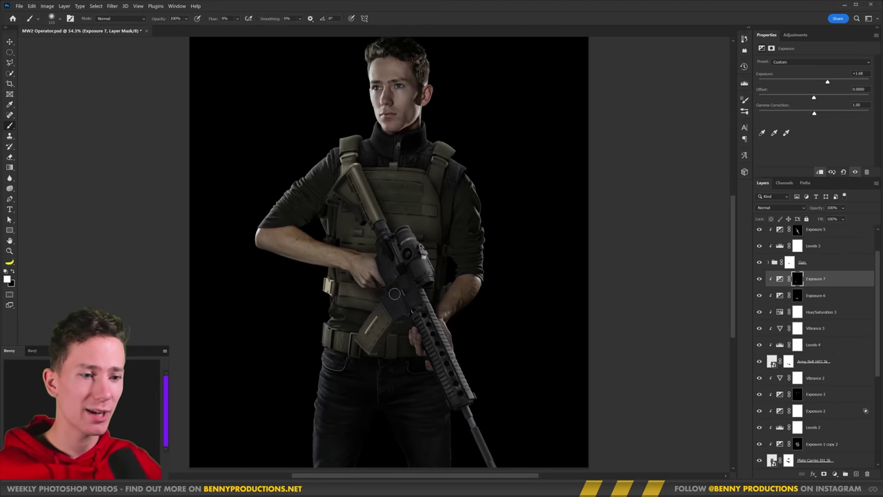
Step: Shrink the brush to refine lighting on the holster strap
scroll(394, 293, "up", 5)
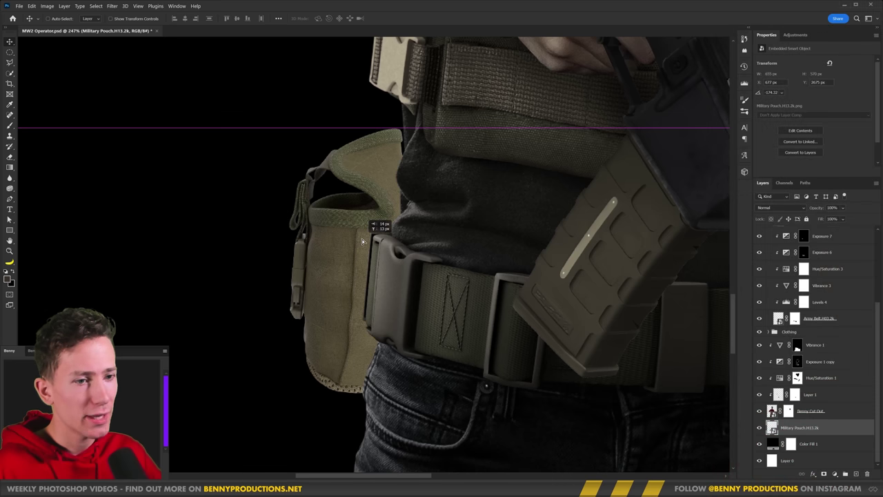
scroll(362, 241, "down", 9)
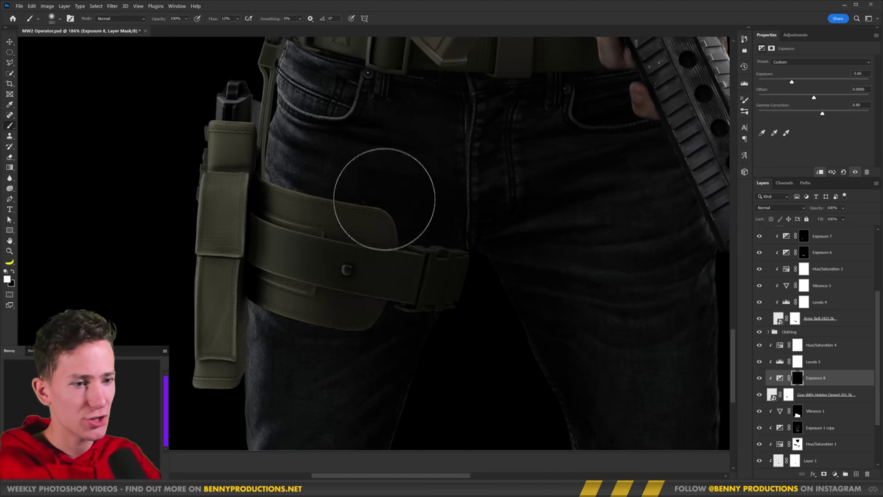
scroll(384, 199, "down", 5)
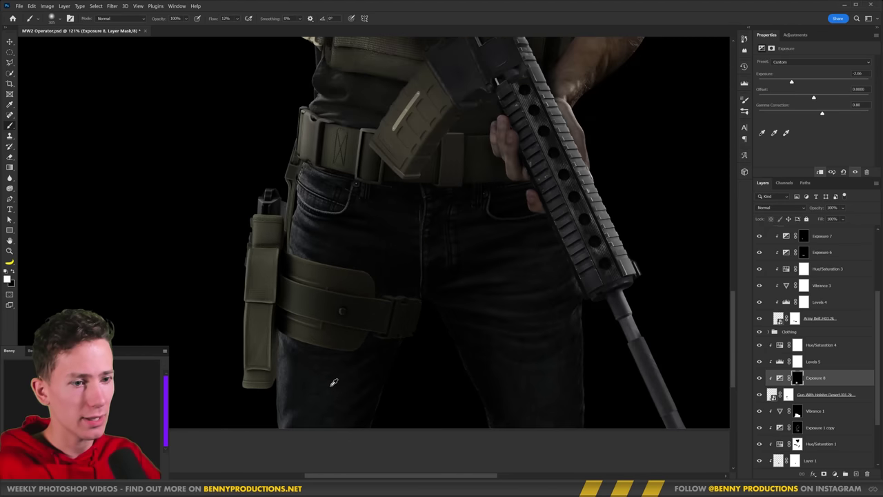
scroll(346, 371, "up", 5)
scroll(353, 361, "down", 5)
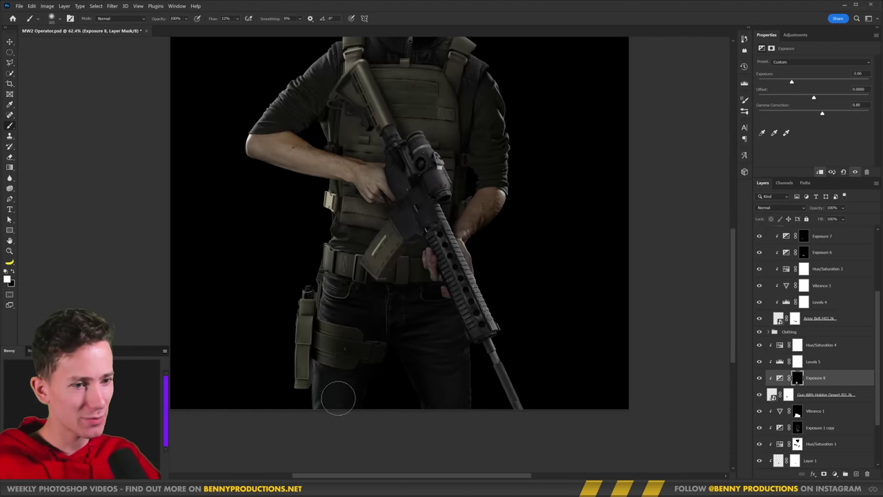
scroll(356, 359, "up", 8)
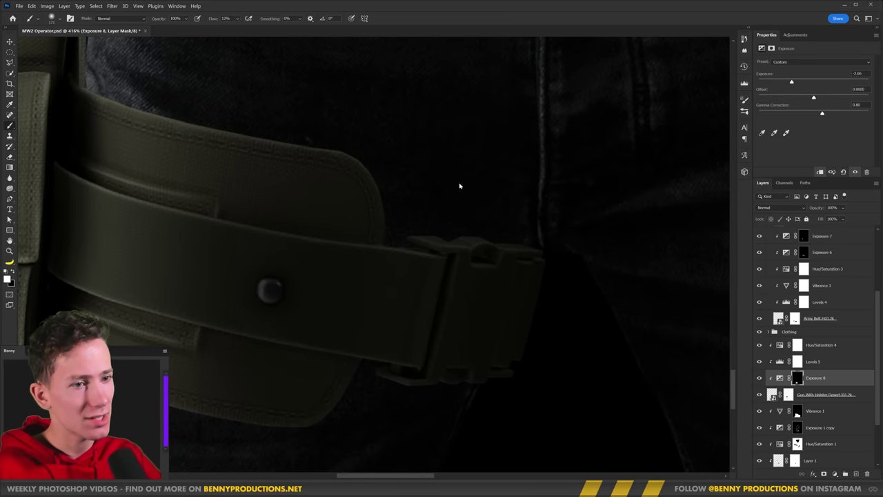
right_click(410, 192, "alt")
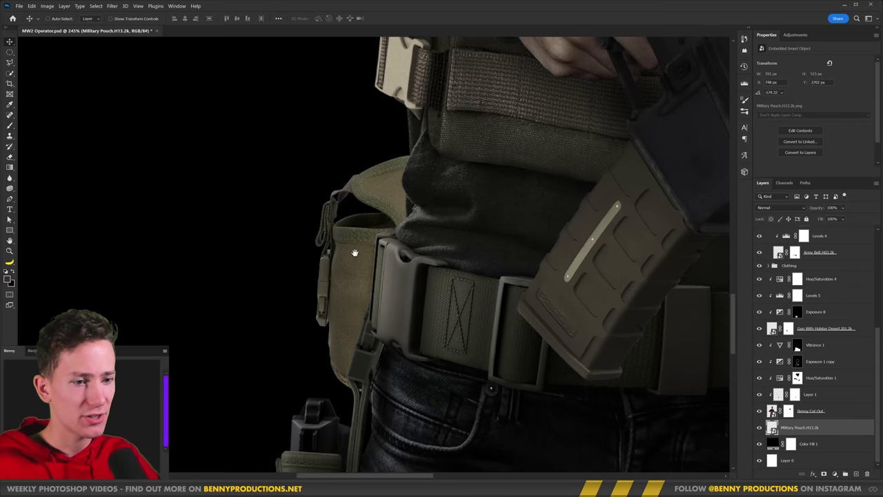
Step: Position the military pouch on the man's left hip
left_click_drag(401, 271, 276, 246)
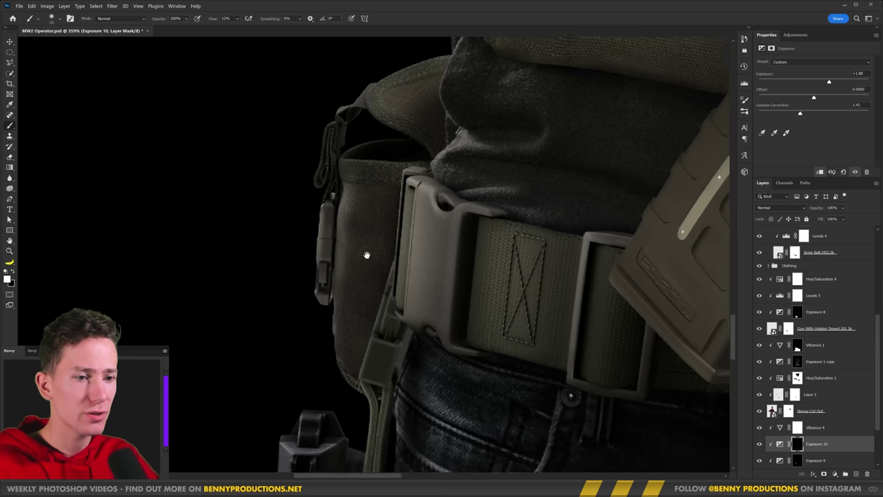
scroll(366, 254, "down", 5)
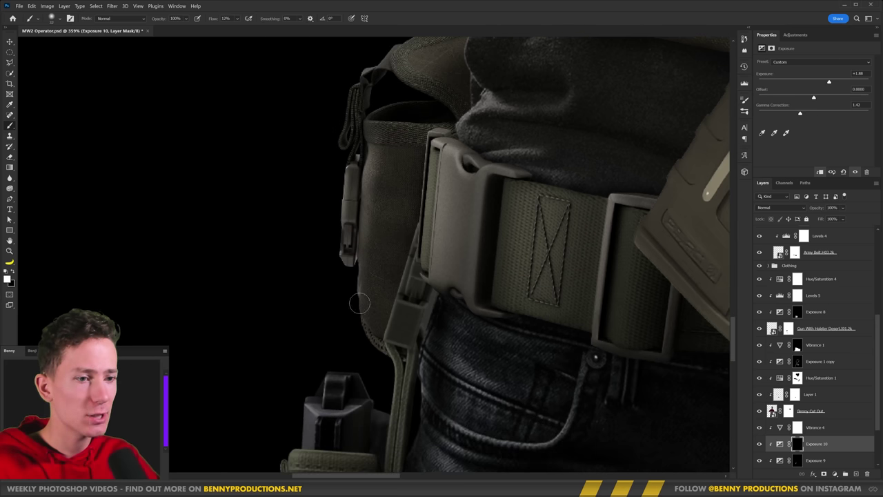
scroll(357, 324, "down", 4)
scroll(358, 324, "down", 3)
scroll(357, 324, "down", 2)
left_click_drag(429, 261, 429, 158)
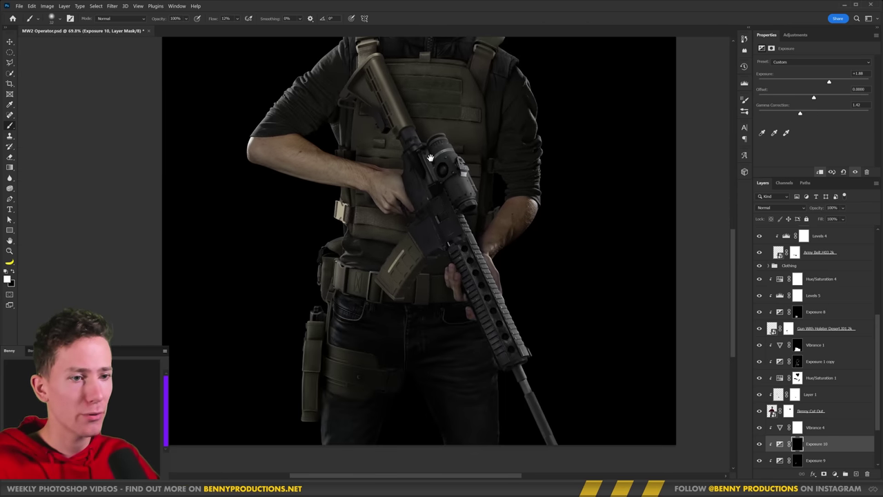
scroll(328, 317, "up", 3)
scroll(328, 317, "up", 3)
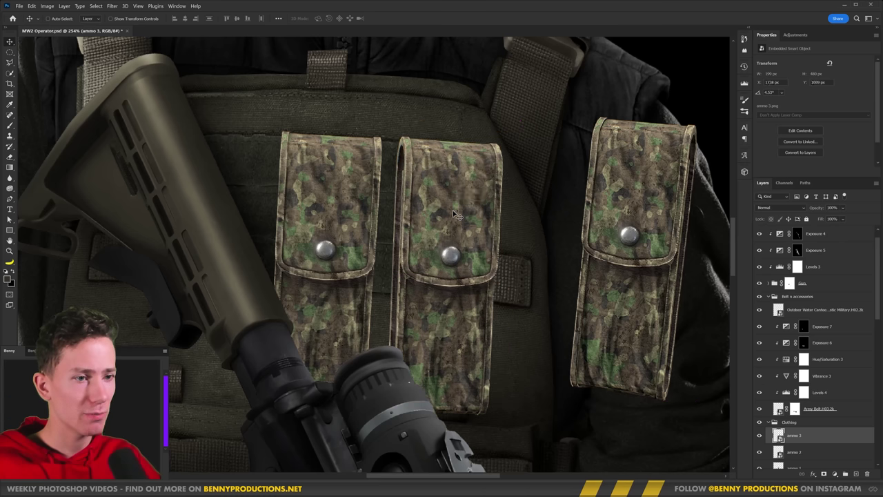
Step: Reposition the right camo ammo pouch on the vest
scroll(455, 216, "down", 5)
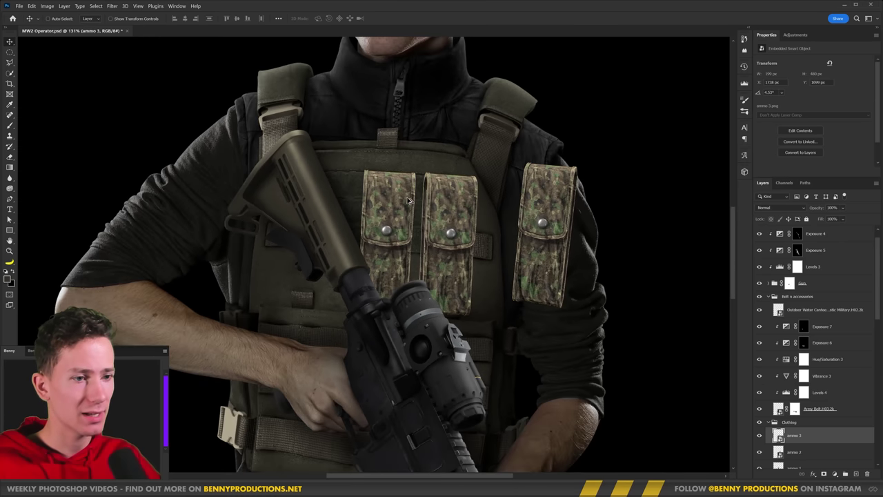
scroll(708, 221, "up", 5)
left_click_drag(705, 222, 269, 219)
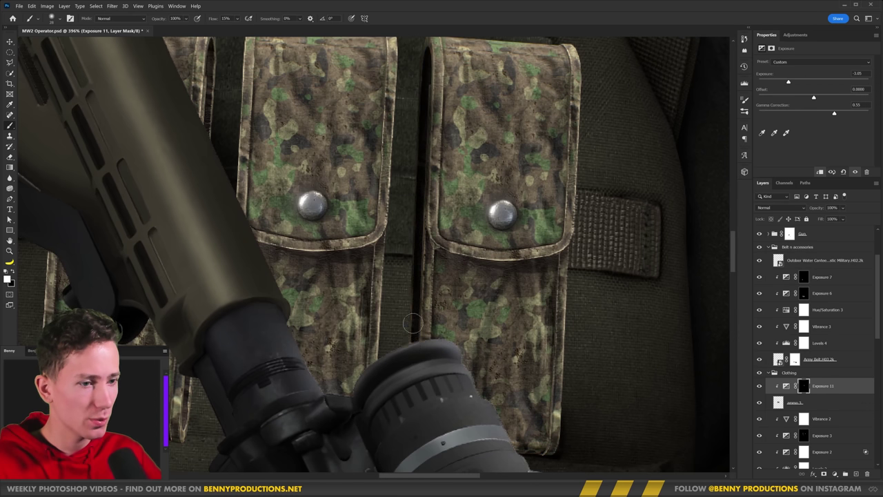
scroll(412, 316, "down", 5)
scroll(432, 92, "up", 5)
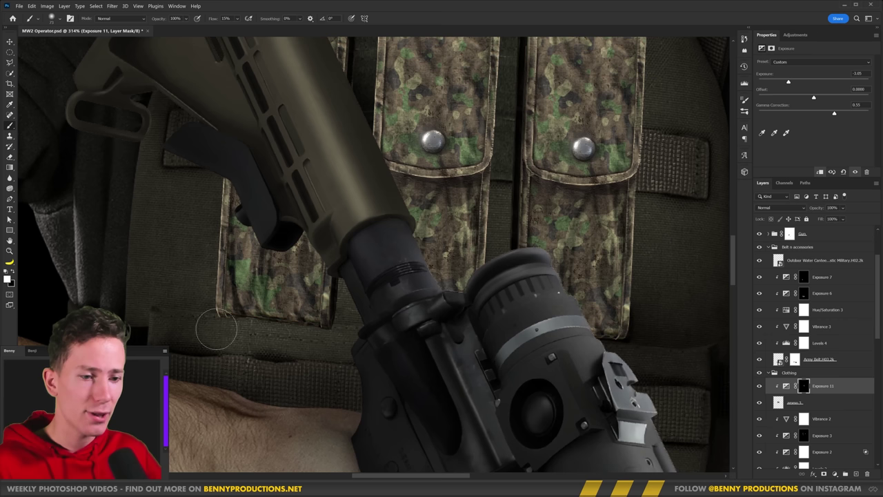
scroll(475, 347, "down", 2)
scroll(475, 347, "up", 2)
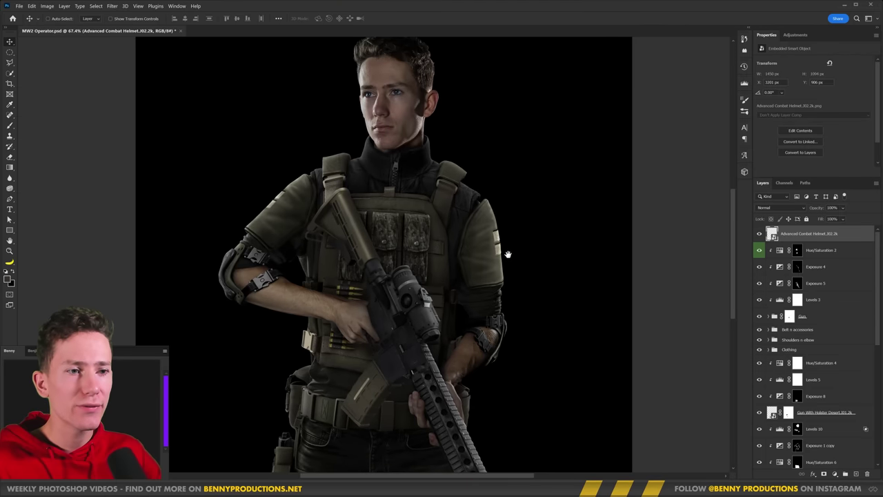
Step: Scale, rotate and nudge the ballistic helmet onto the man's head
left_click_drag(507, 254, 513, 315)
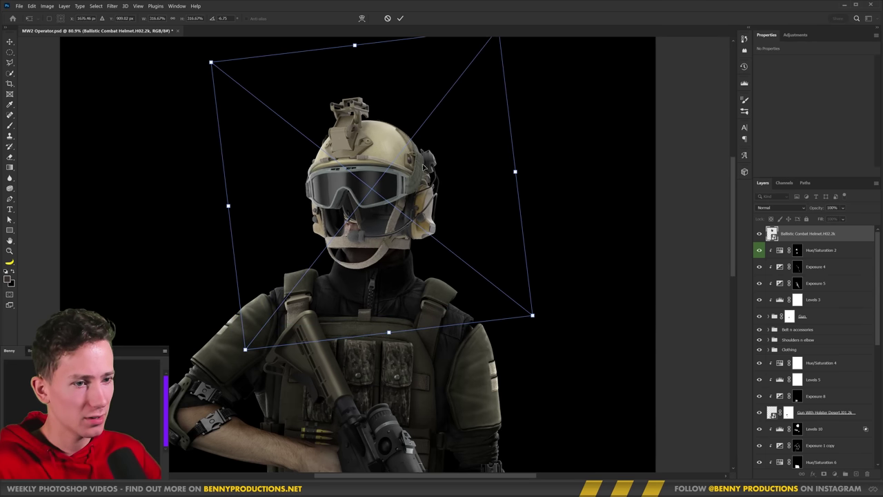
key("Return")
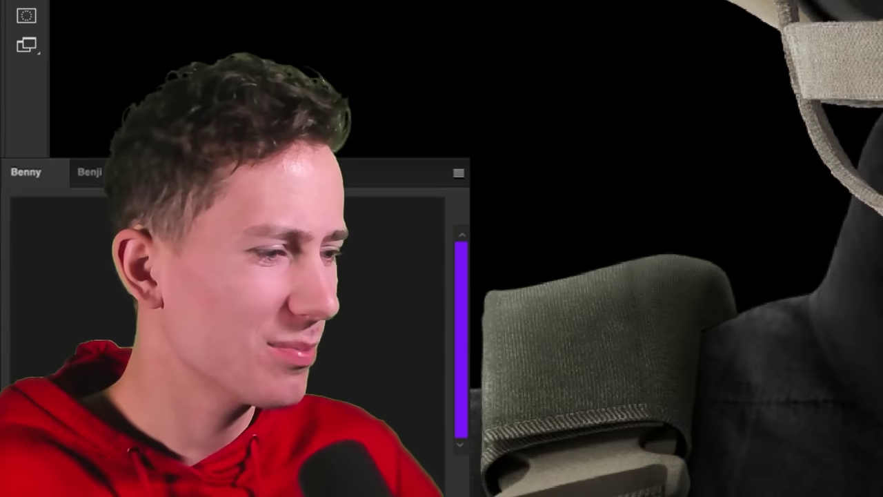
left_click_drag(636, 299, 574, 310)
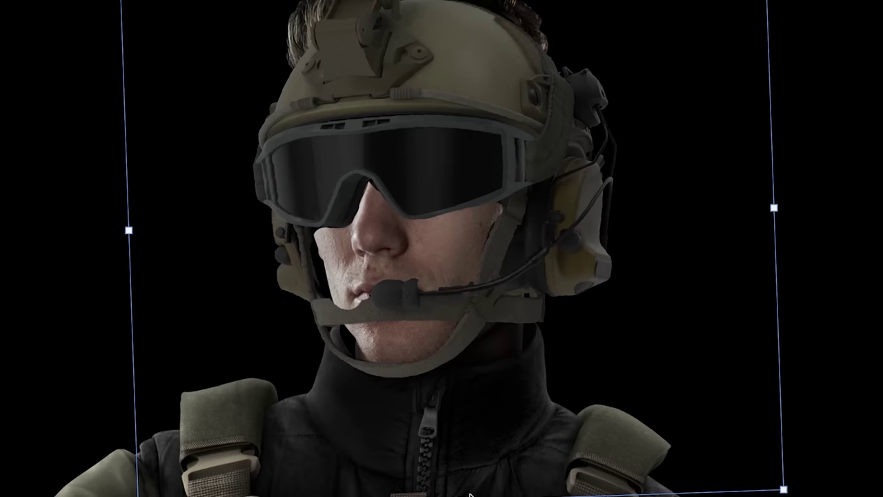
key("Return")
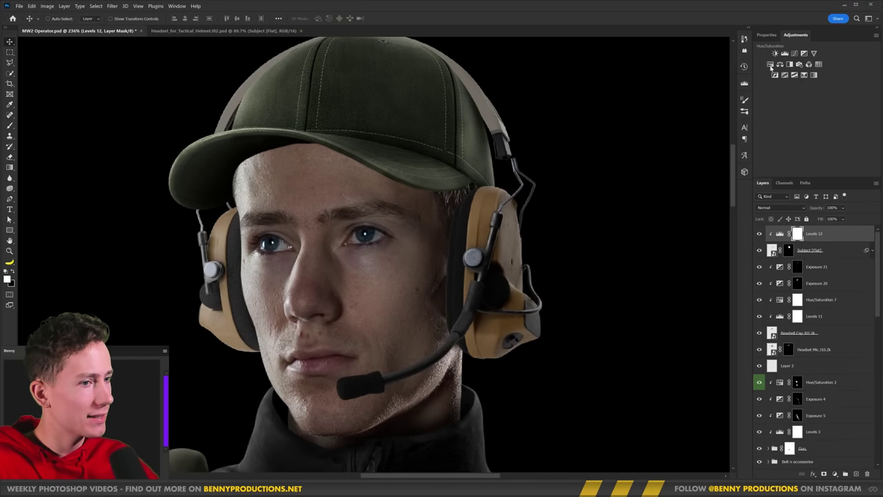
Step: Add a Hue/Saturation adjustment to tone the cap and headset
left_click(771, 65)
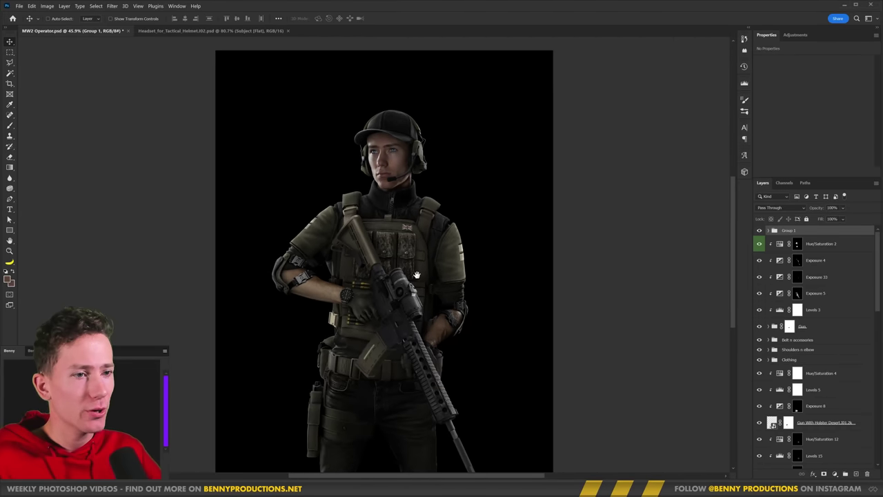
left_click_drag(417, 275, 406, 236)
scroll(404, 234, "up", 1)
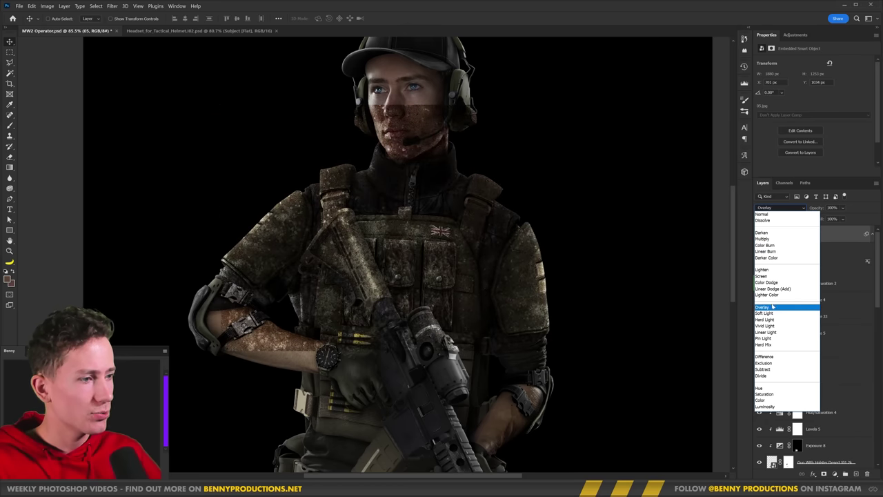
Step: Blend the grime texture in Overlay mode and position it over the face, chin and vest
left_click(771, 309)
mouse_move(414, 265)
left_mouse_down()
mouse_move(414, 110)
mouse_move(412, 228)
left_mouse_up()
scroll(412, 228, "up", 3)
left_click_drag(316, 280, 525, 226)
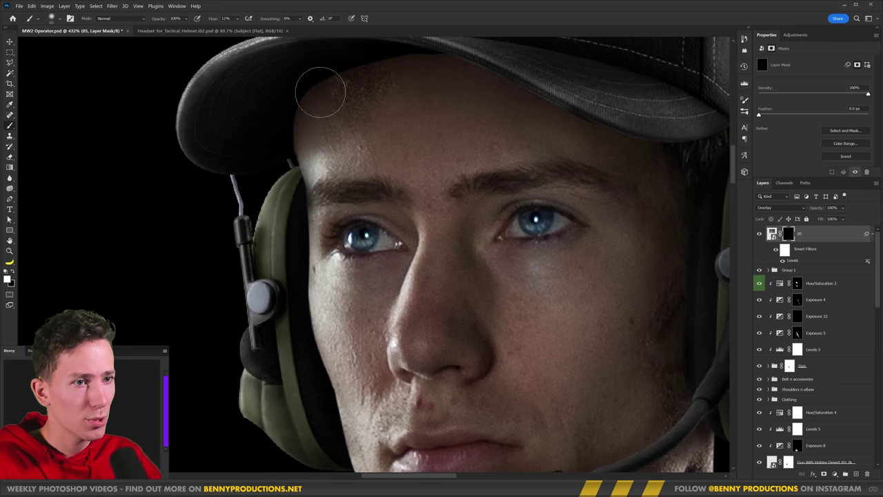
scroll(397, 117, "down", 2)
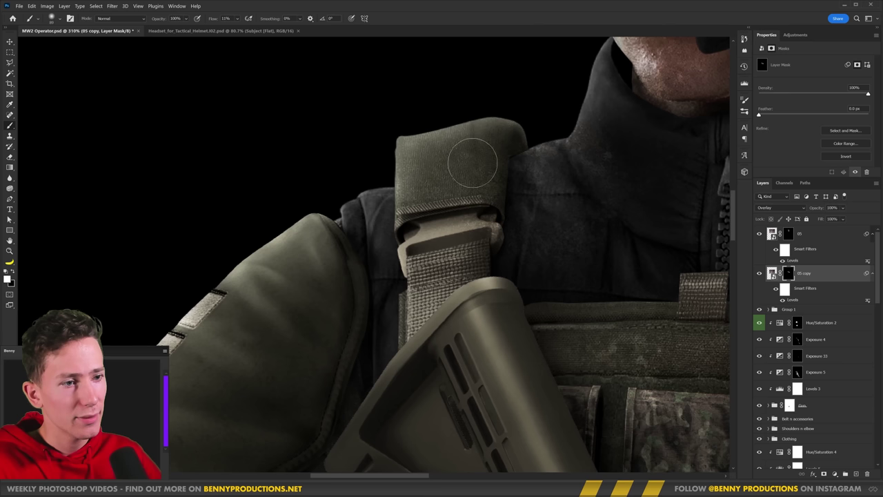
scroll(414, 262, "down", 1)
scroll(360, 196, "down", 1)
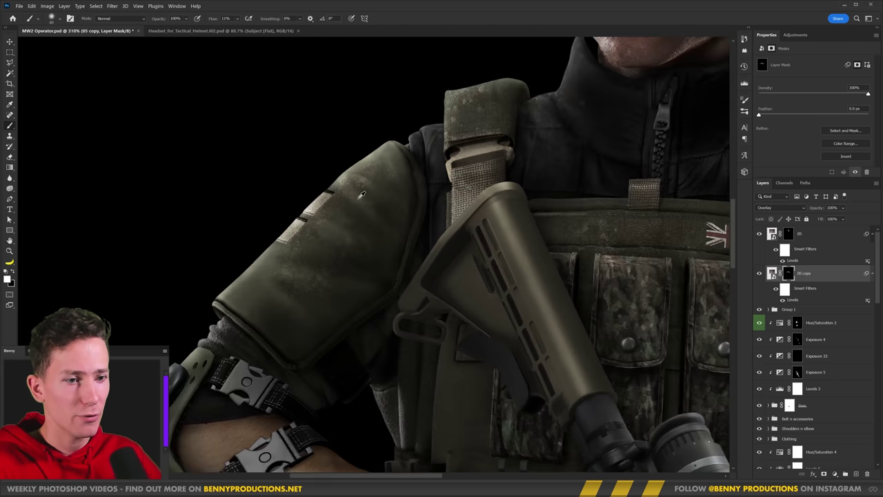
scroll(369, 298, "down", 2)
scroll(381, 227, "down", 1)
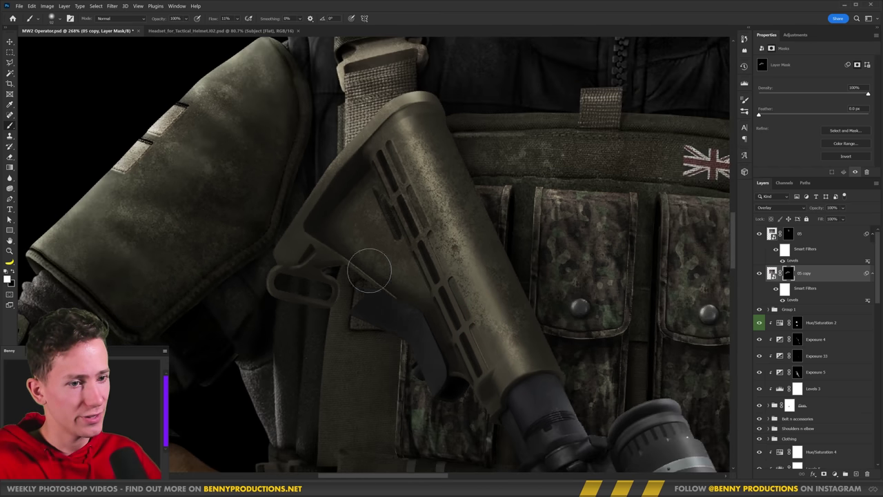
left_click_drag(362, 265, 507, 235)
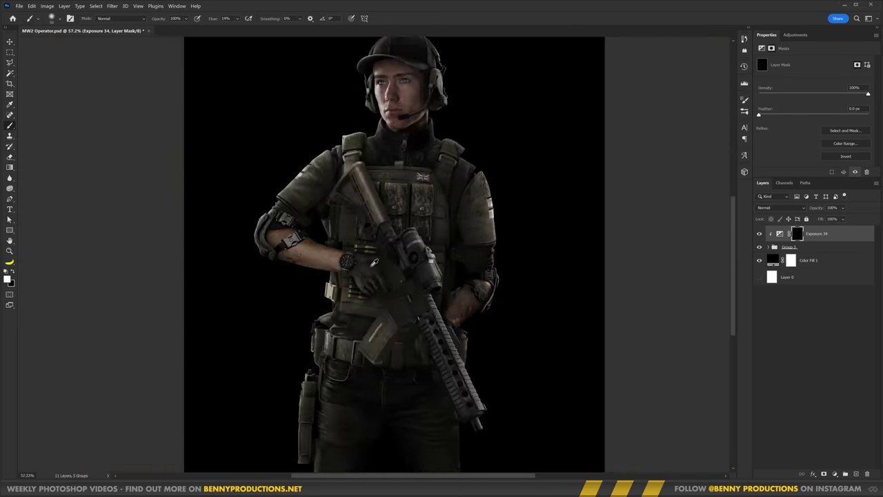
Step: Pan the canvas to bring the operator's chest and face into view
mouse_move(403, 255)
left_mouse_down()
mouse_move(472, 214)
mouse_move(442, 138)
left_mouse_up()
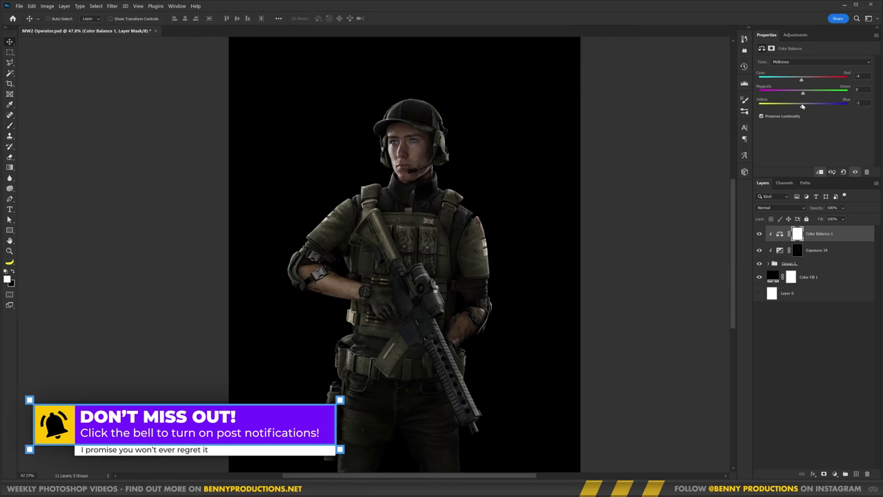